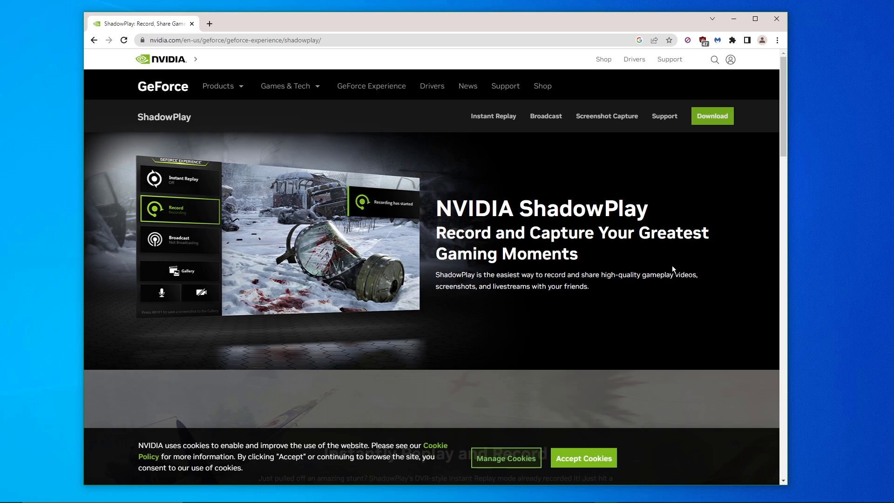
{"action": "scroll", "coordinate": [667, 258], "scroll_direction": "down", "scroll_amount": 1}
{"action": "scroll", "coordinate": [666, 259], "scroll_direction": "up", "scroll_amount": 1}
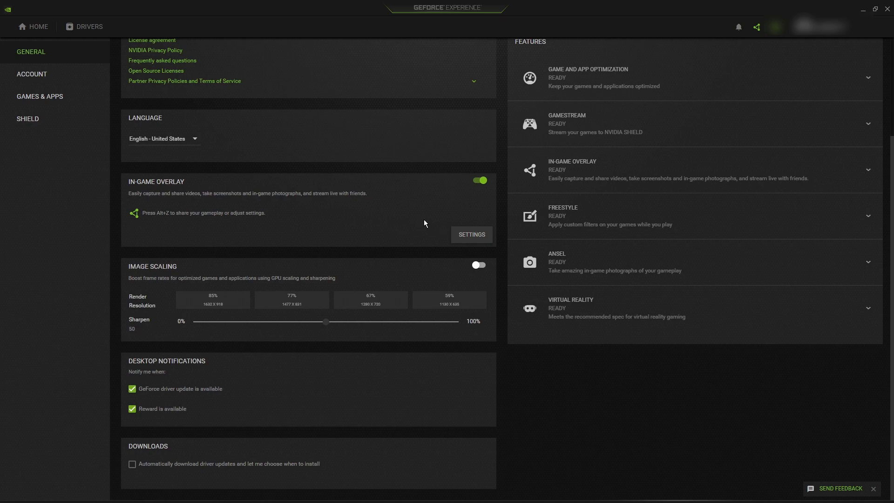
Open the in-game overlay settings in GeForce Experience and bring up the overlay over the desktop
{"action": "left_click", "coordinate": [464, 240]}
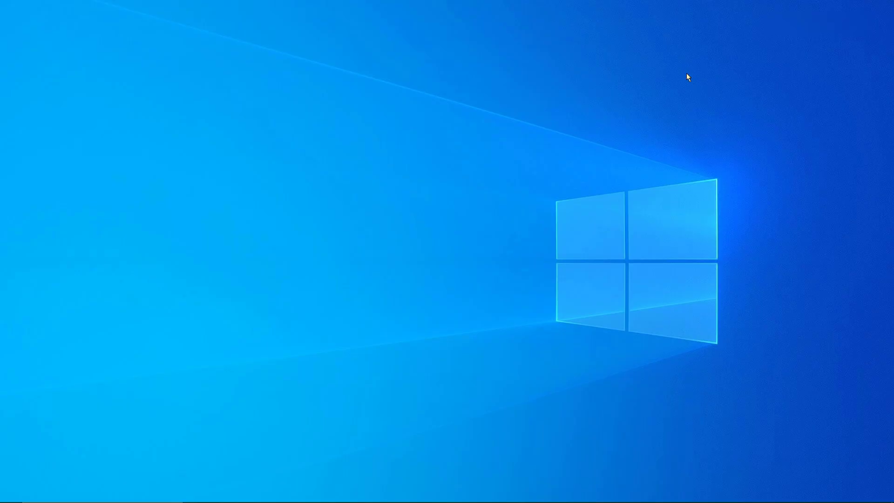
{"action": "key", "text": "alt+z"}
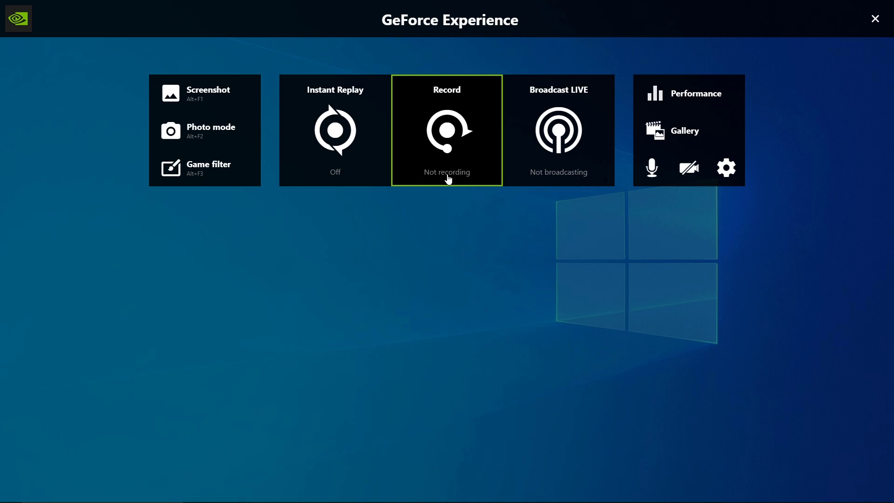
Examine the overlay's Broadcast LIVE, Performance, microphone and camera options
{"action": "left_click", "coordinate": [540, 173]}
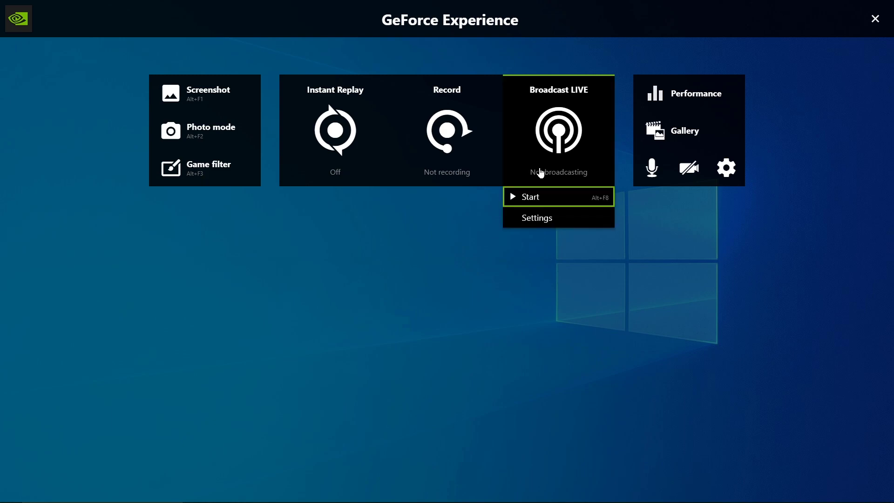
{"action": "left_click", "coordinate": [690, 101]}
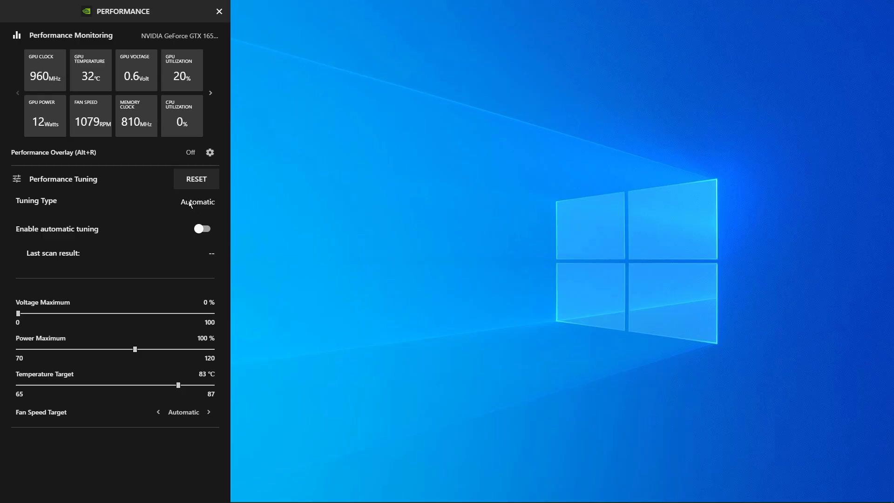
{"action": "key", "text": "Escape"}
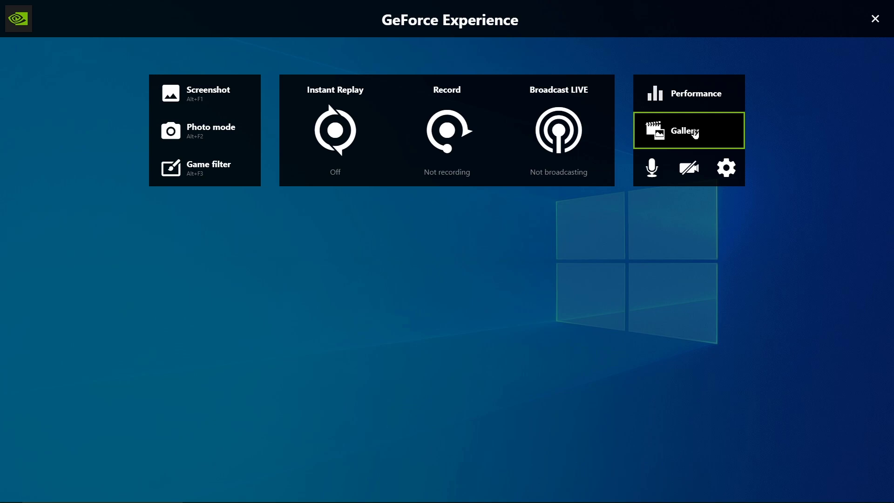
{"action": "left_click", "coordinate": [653, 167]}
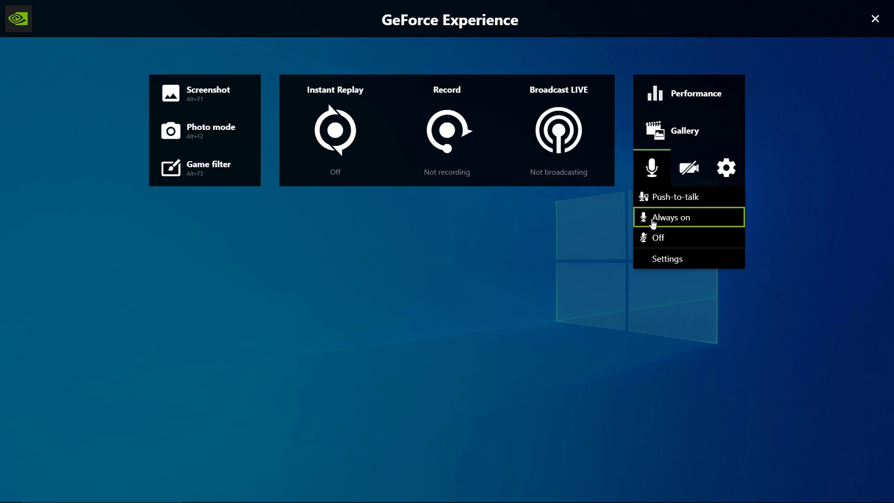
{"action": "left_click", "coordinate": [694, 169]}
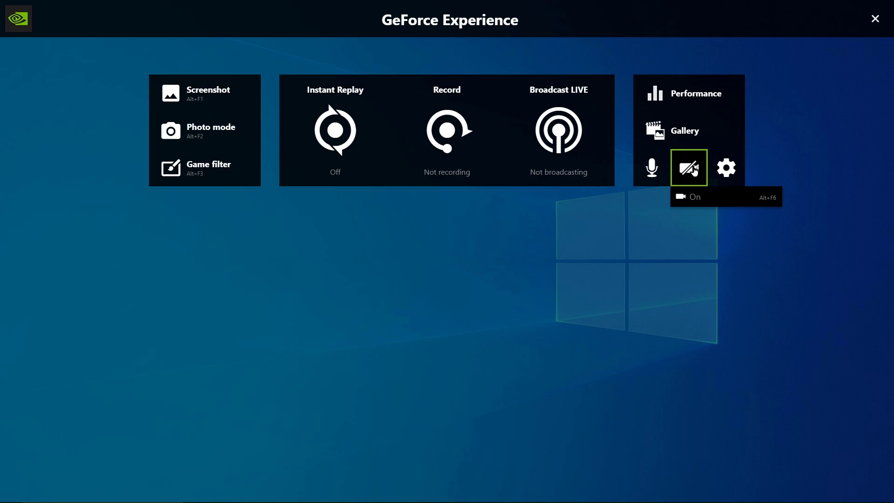
Open the overlay settings and review the accounts available under Connect
{"action": "left_click", "coordinate": [725, 173]}
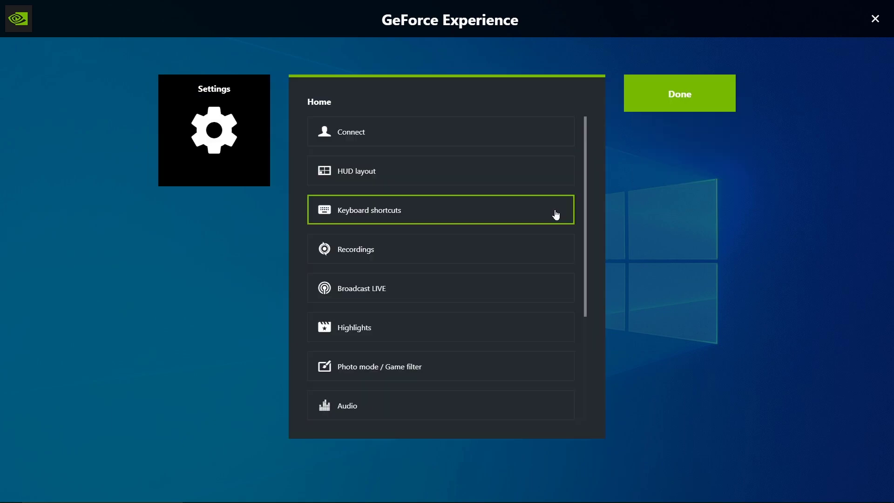
{"action": "left_click", "coordinate": [502, 142]}
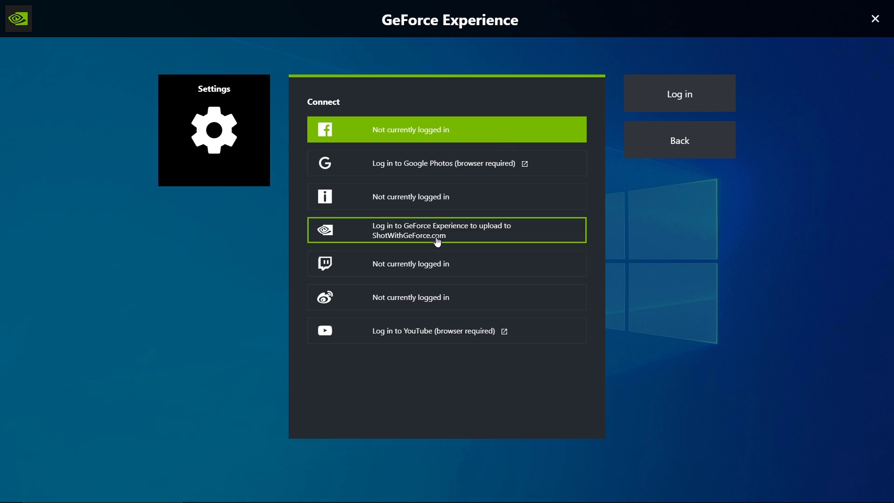
{"action": "key", "text": "Escape"}
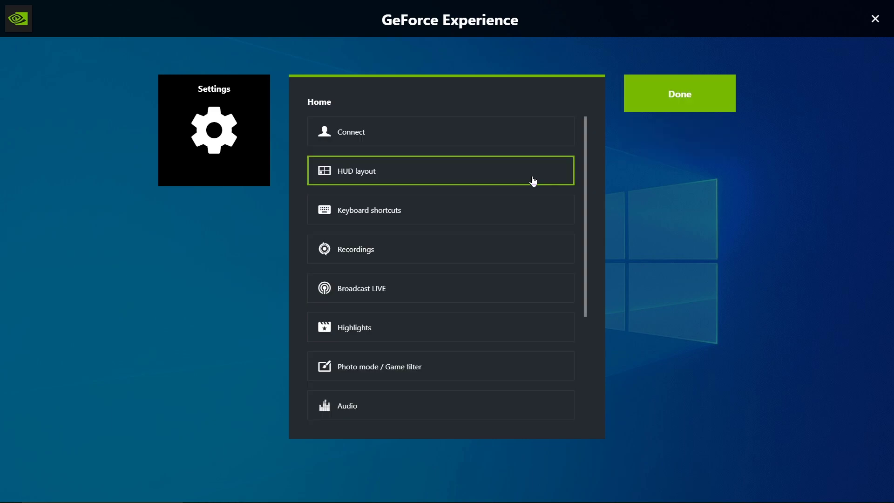
Set the status indicator's position to the upper-left corner of the HUD layout
{"action": "left_click", "coordinate": [532, 180]}
{"action": "left_click", "coordinate": [397, 146]}
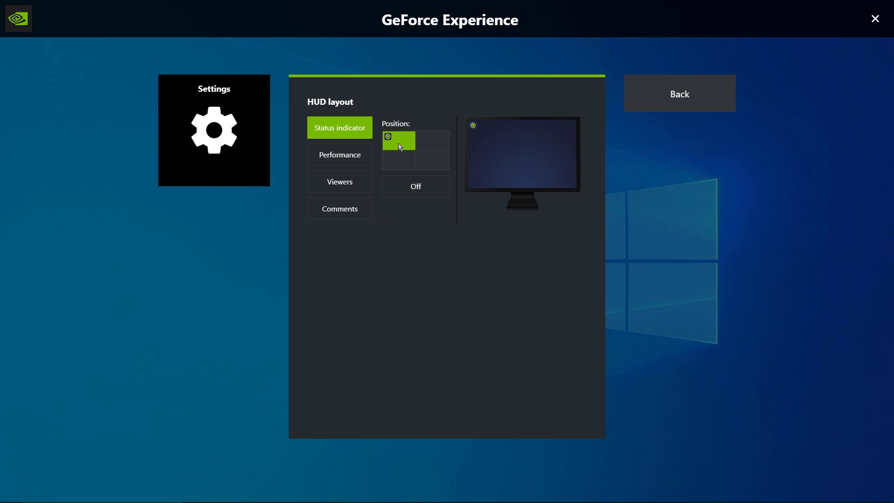
{"action": "key", "text": "Escape"}
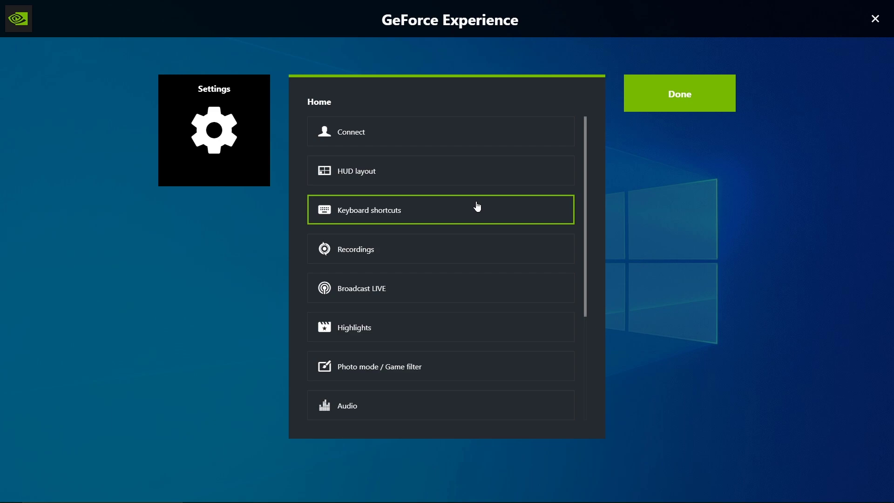
Review the overlay's keyboard shortcuts and the storage folders for recordings
{"action": "left_click", "coordinate": [477, 206]}
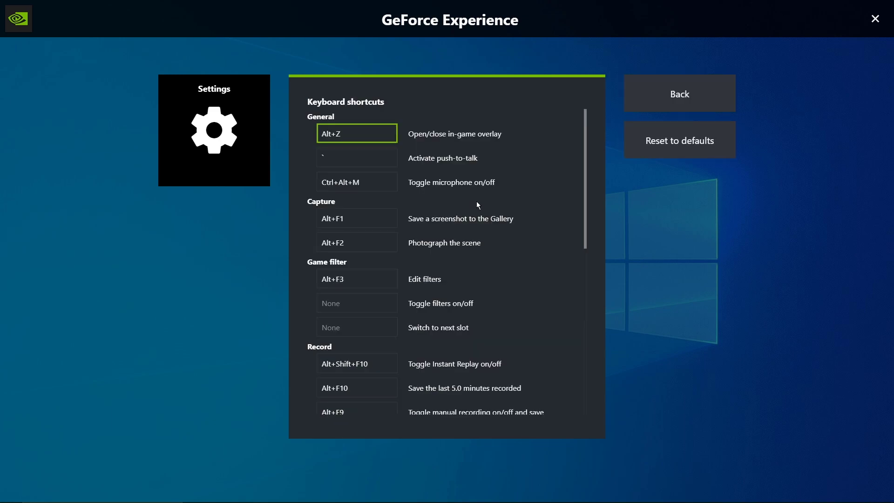
{"action": "scroll", "coordinate": [471, 210], "scroll_direction": "down", "scroll_amount": 10}
{"action": "scroll", "coordinate": [472, 209], "scroll_direction": "up", "scroll_amount": 10}
{"action": "left_click", "coordinate": [375, 166]}
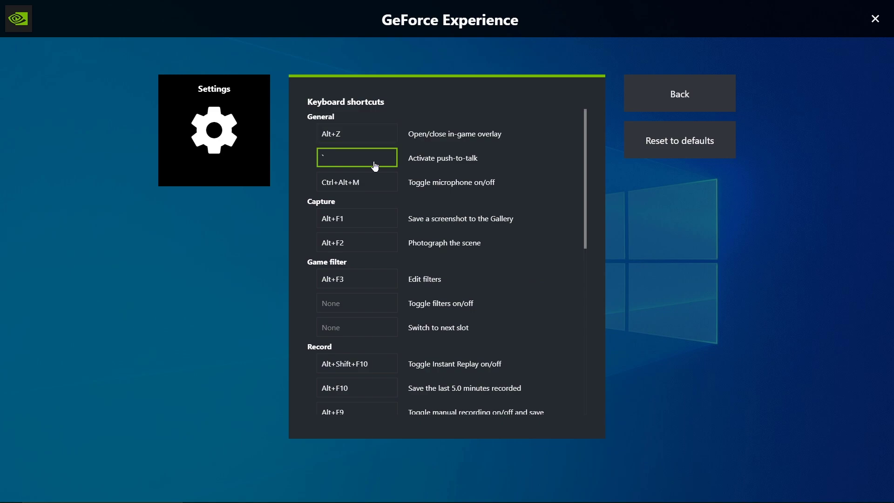
{"action": "key", "text": "Escape"}
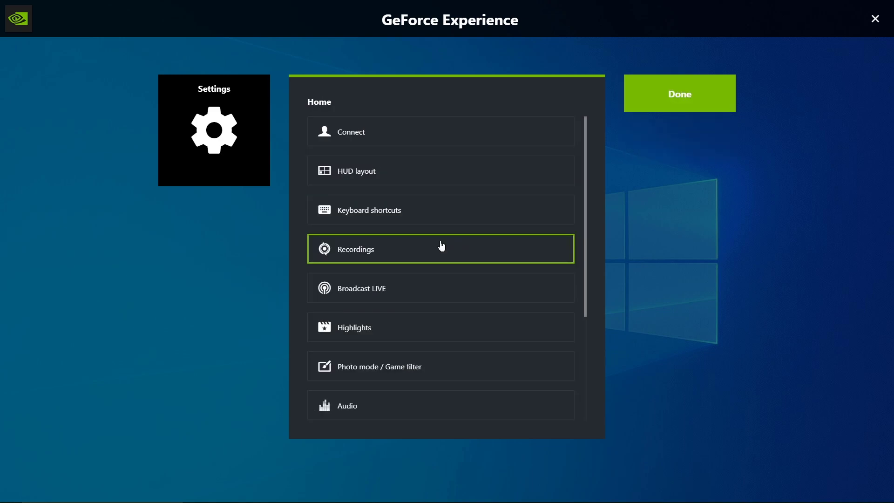
{"action": "left_click", "coordinate": [441, 246]}
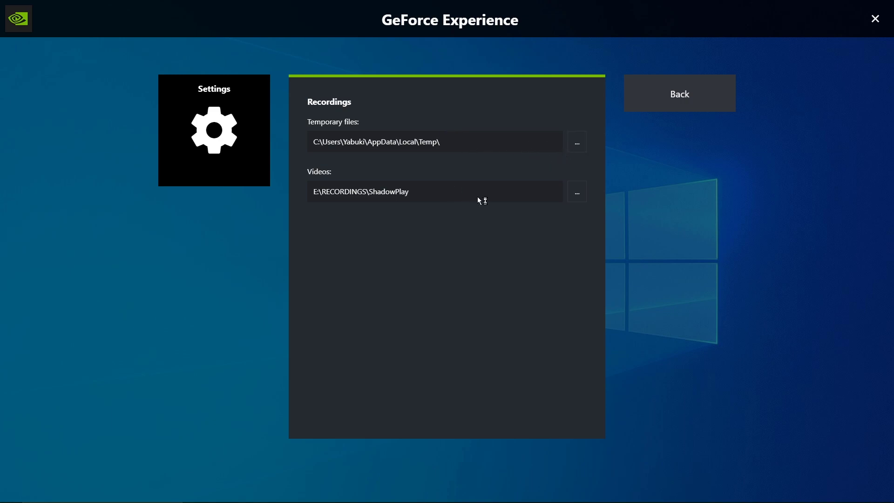
{"action": "key", "text": "Escape"}
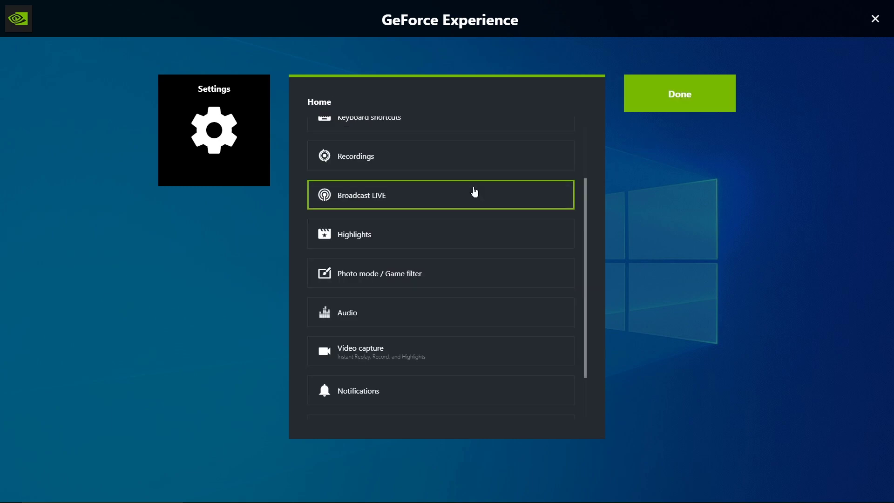
Set the Broadcast LIVE destination to YouTube and its bit rate to 15 Mbps
{"action": "left_click", "coordinate": [474, 191]}
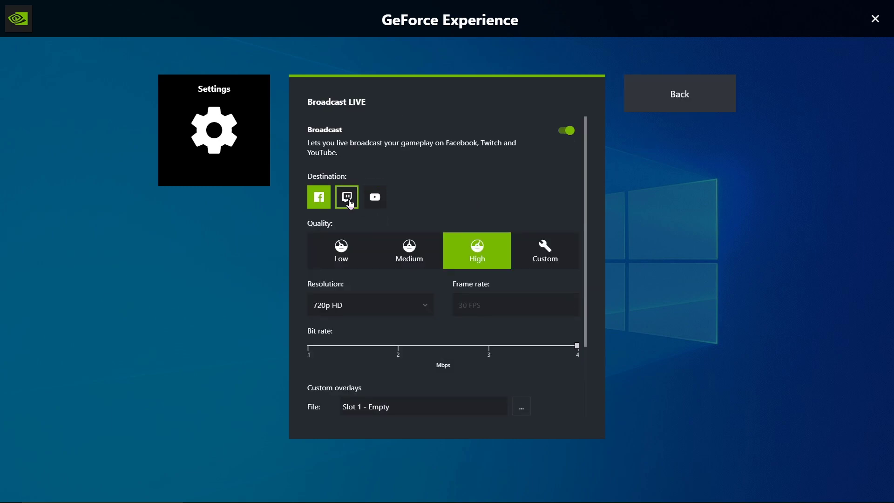
{"action": "scroll", "coordinate": [349, 201], "scroll_direction": "down", "scroll_amount": 1}
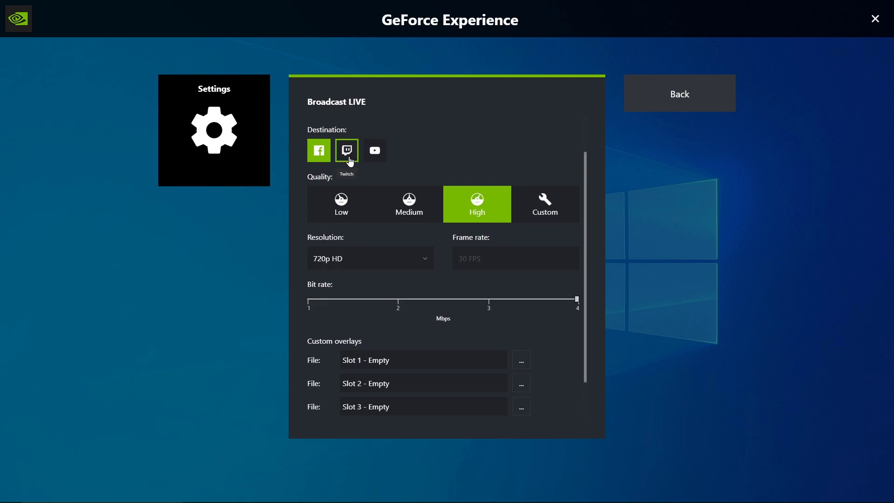
{"action": "left_click", "coordinate": [351, 160]}
{"action": "left_click", "coordinate": [375, 158]}
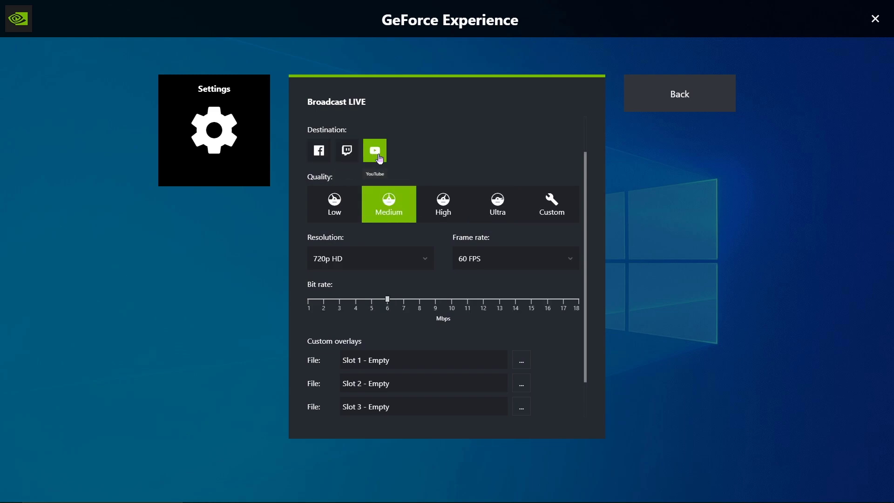
{"action": "scroll", "coordinate": [345, 166], "scroll_direction": "down", "scroll_amount": 2}
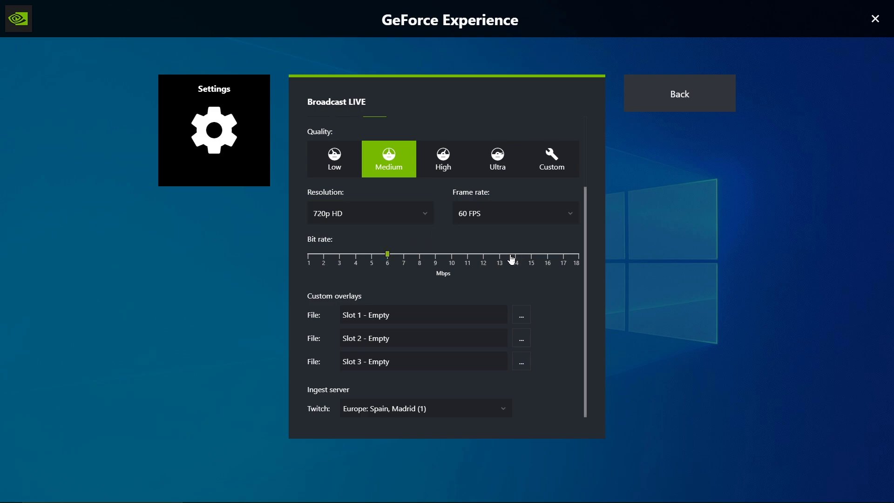
{"action": "left_click_drag", "start_coordinate": [440, 254], "coordinate": [531, 255]}
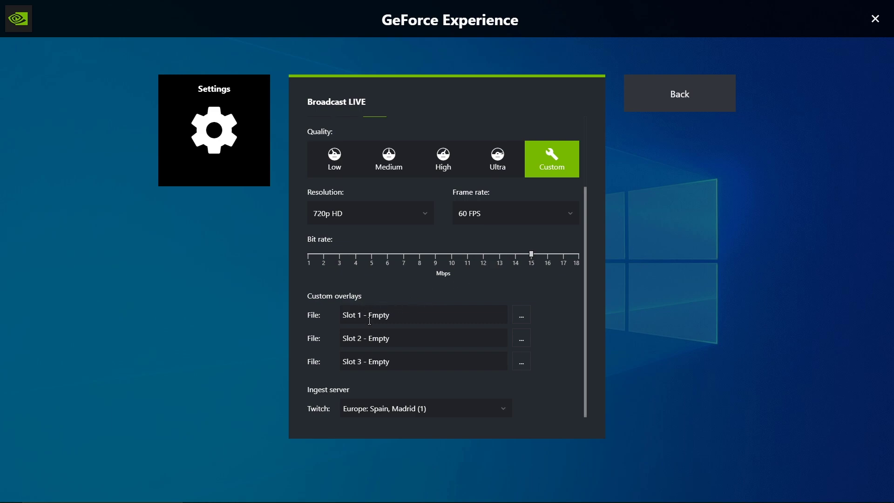
{"action": "scroll", "coordinate": [540, 347], "scroll_direction": "up", "scroll_amount": 2}
{"action": "scroll", "coordinate": [546, 343], "scroll_direction": "up", "scroll_amount": 2}
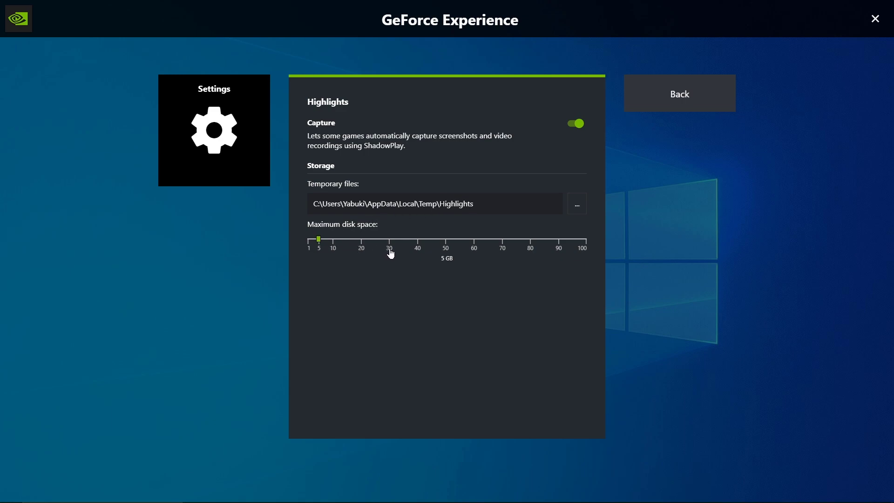
Review the Highlights, Photo mode / Game filter and Audio settings
{"action": "key", "text": "Escape"}
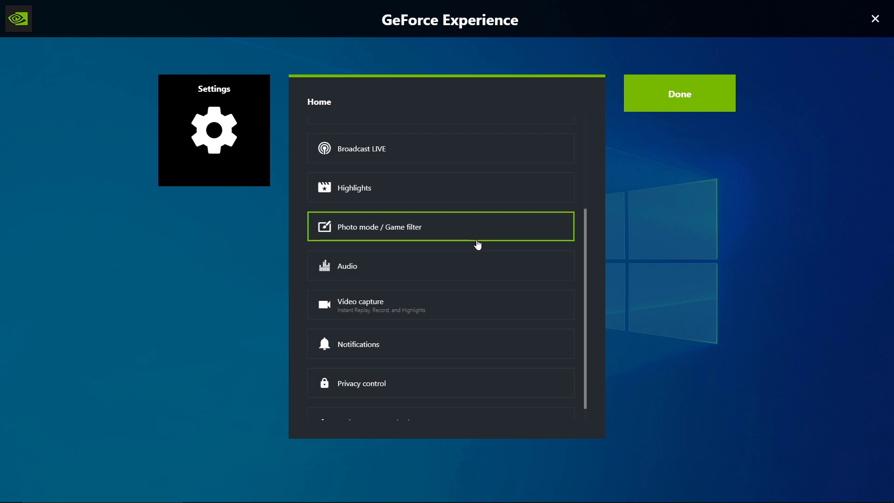
{"action": "left_click", "coordinate": [464, 234]}
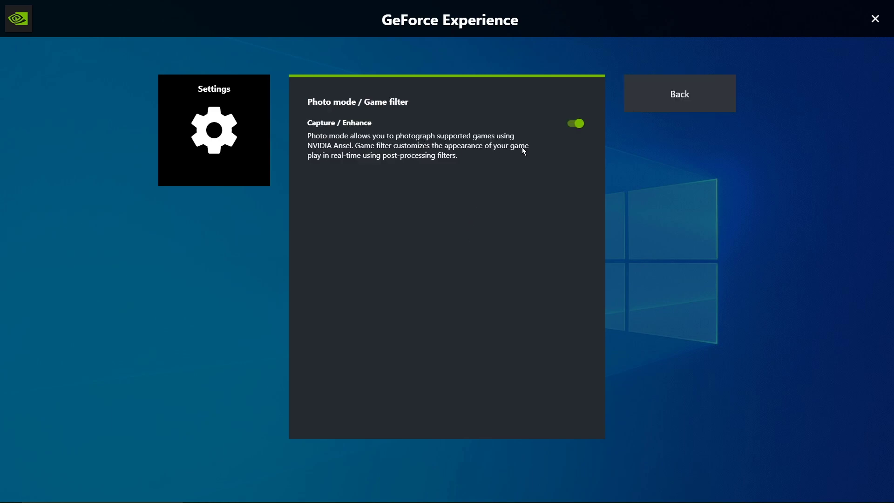
{"action": "key", "text": "Escape"}
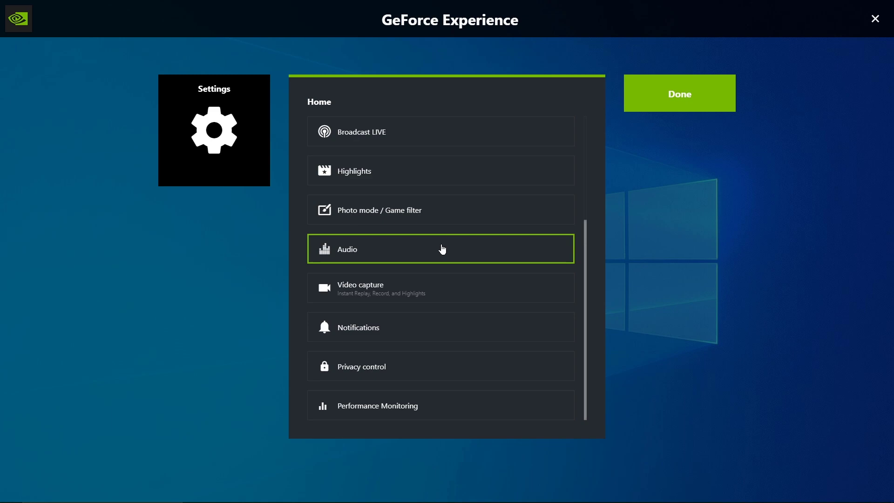
{"action": "left_click", "coordinate": [442, 248]}
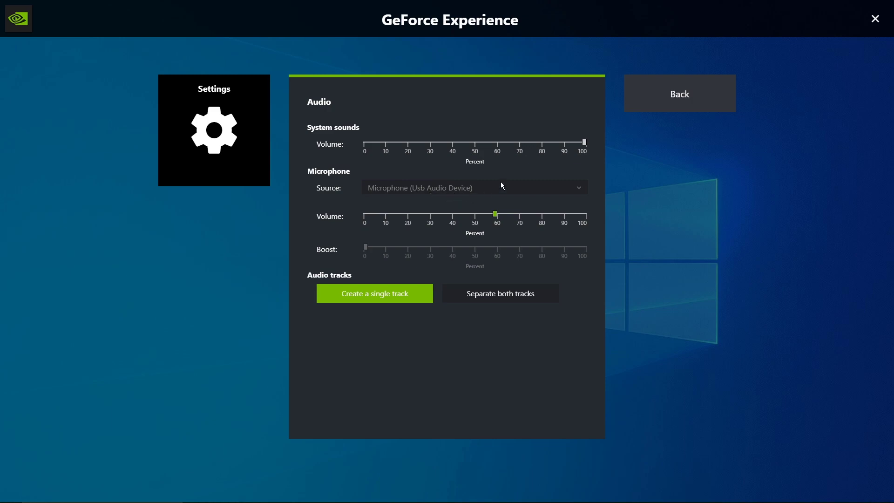
{"action": "key", "text": "Escape"}
Examine the Video capture quality settings and the list of overlay notifications
{"action": "left_click", "coordinate": [449, 301]}
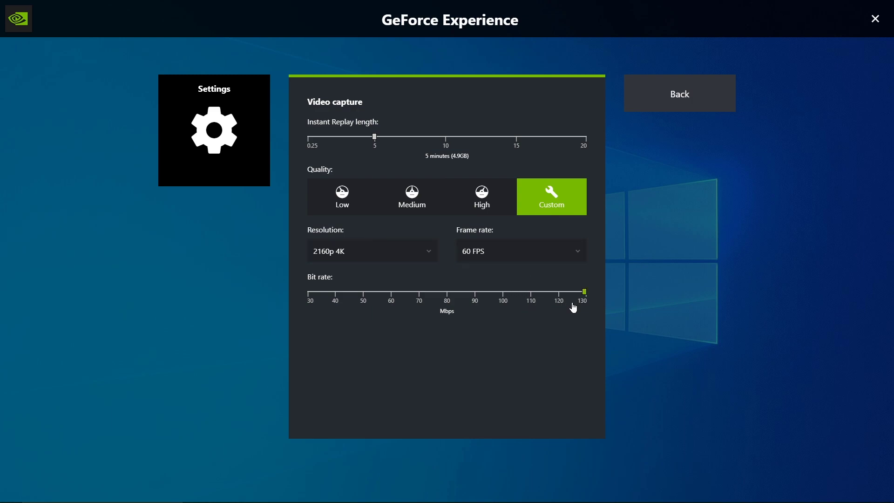
{"action": "key", "text": "Escape"}
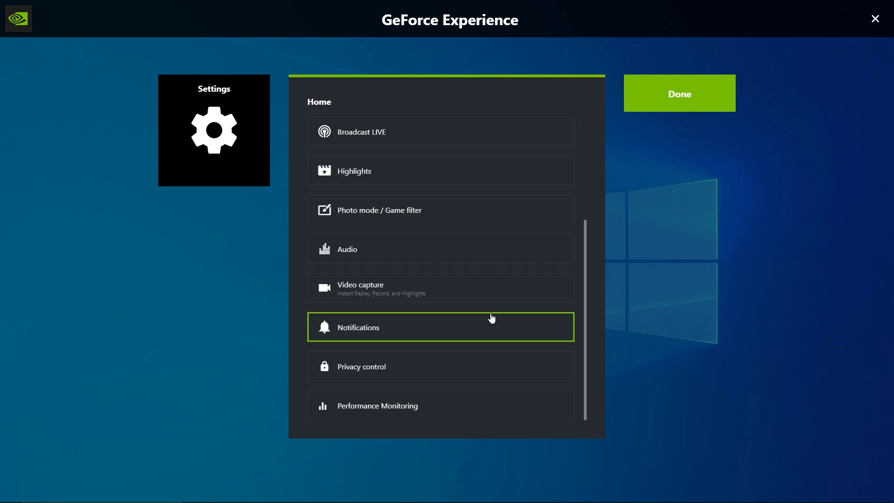
{"action": "left_click", "coordinate": [492, 318]}
{"action": "scroll", "coordinate": [483, 317], "scroll_direction": "down", "scroll_amount": 5}
{"action": "scroll", "coordinate": [483, 317], "scroll_direction": "up", "scroll_amount": 5}
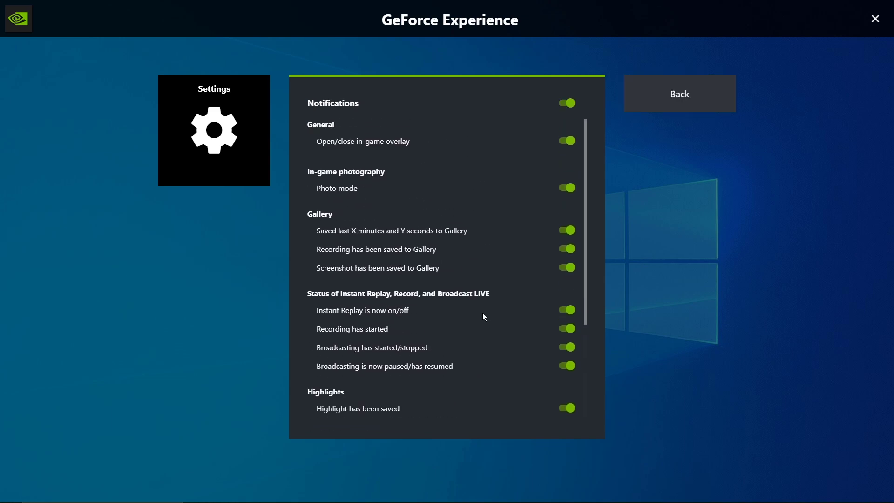
{"action": "key", "text": "Escape"}
Review the desktop capture option under Privacy control and open the Performance Monitoring settings
{"action": "left_click", "coordinate": [415, 364]}
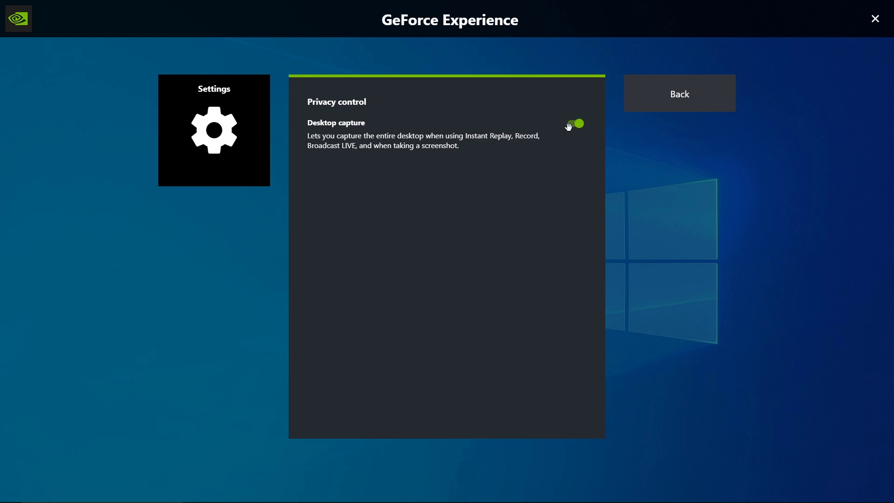
{"action": "key", "text": "Escape"}
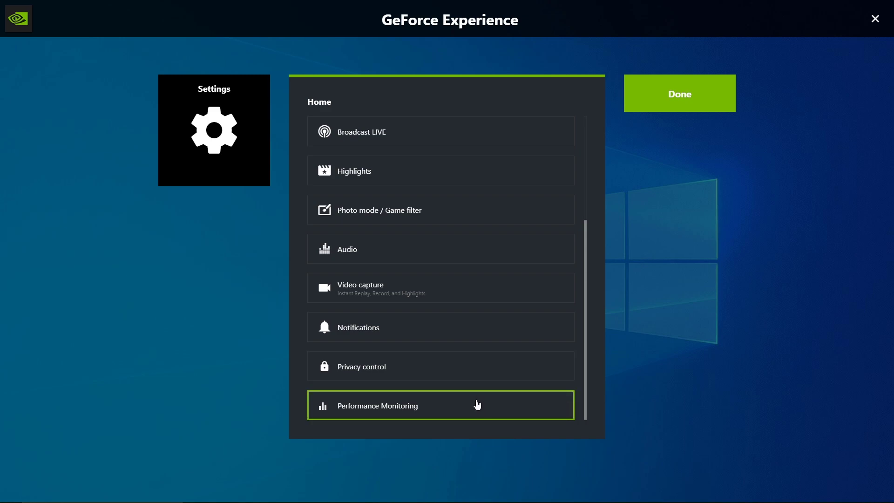
{"action": "left_click", "coordinate": [478, 404]}
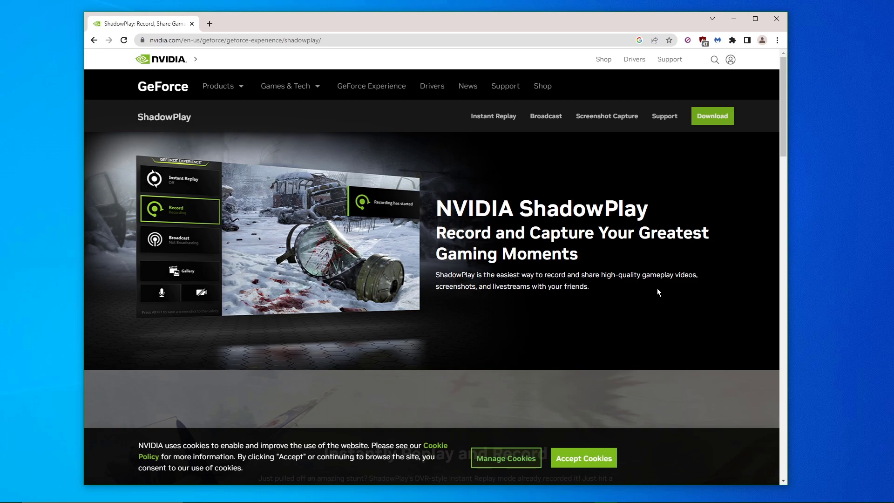
Minimise the browser window showing the NVIDIA ShadowPlay page
{"action": "left_click", "coordinate": [734, 19]}
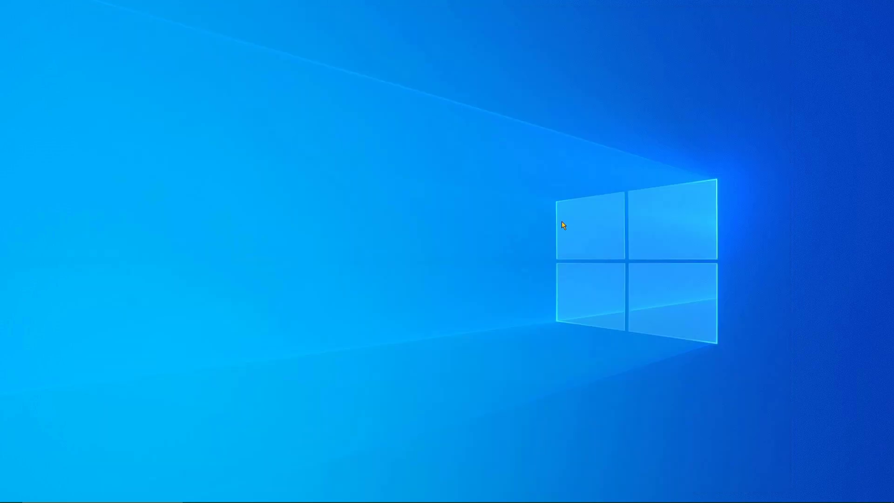